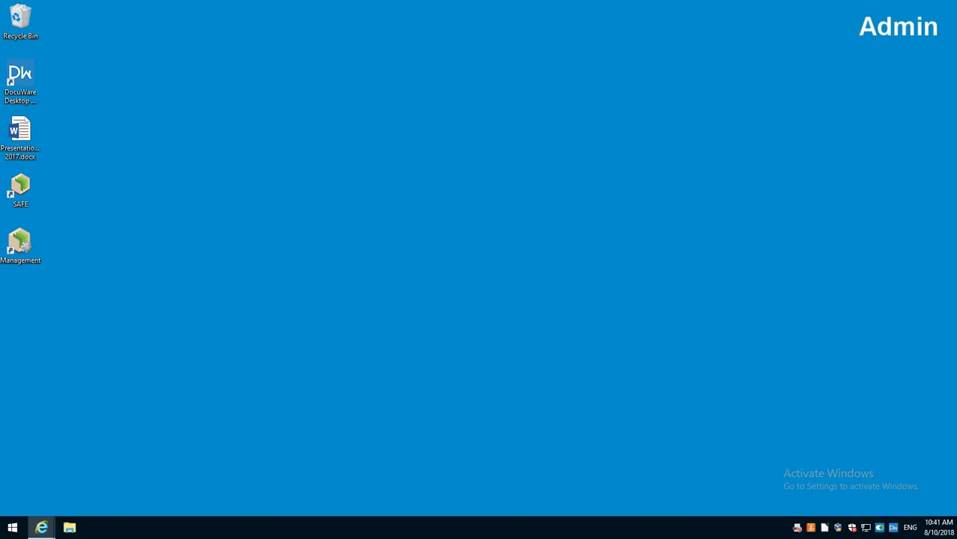
# Launch DR-C240 CaptureOnTouch from the Canon DR-C240 folder in the Start menu
pyautogui.click(12, 527)
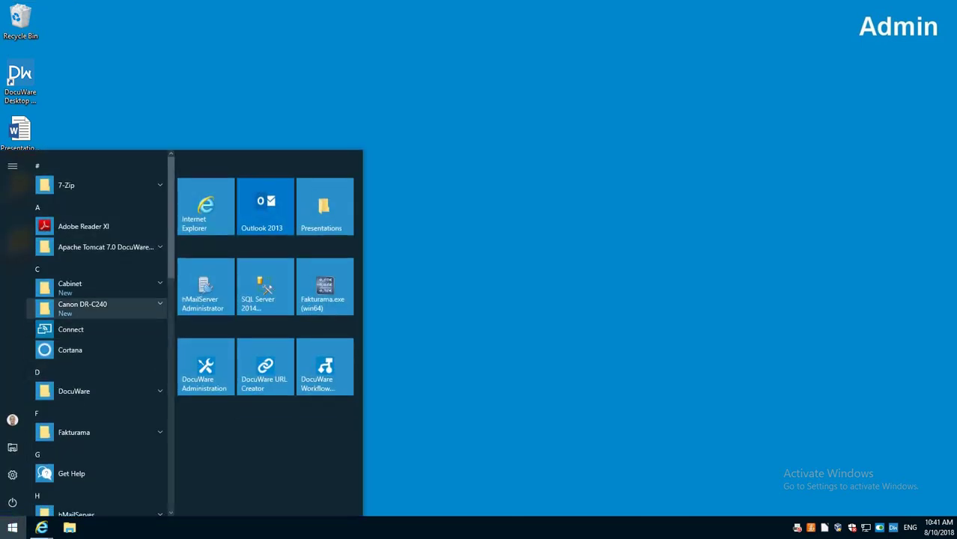
pyautogui.click(84, 306)
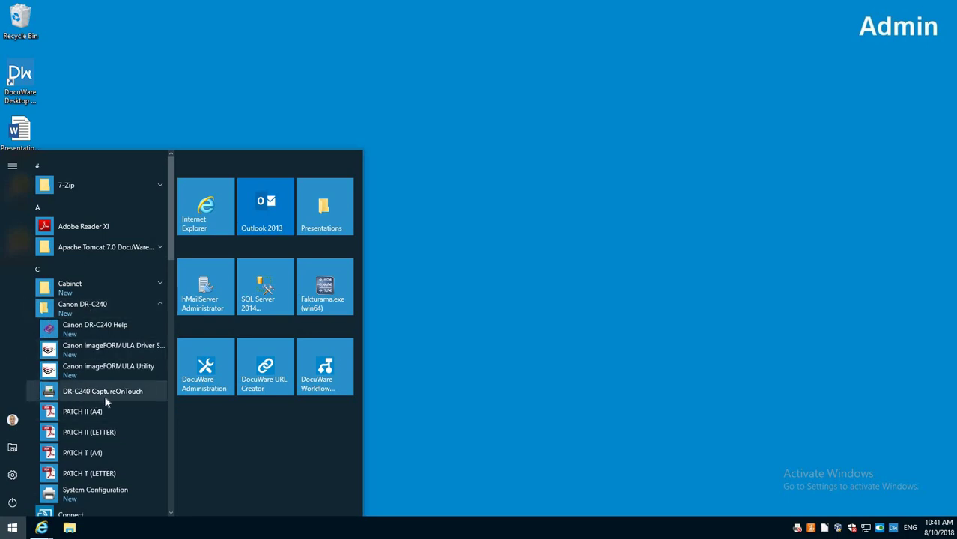
pyautogui.click(86, 397)
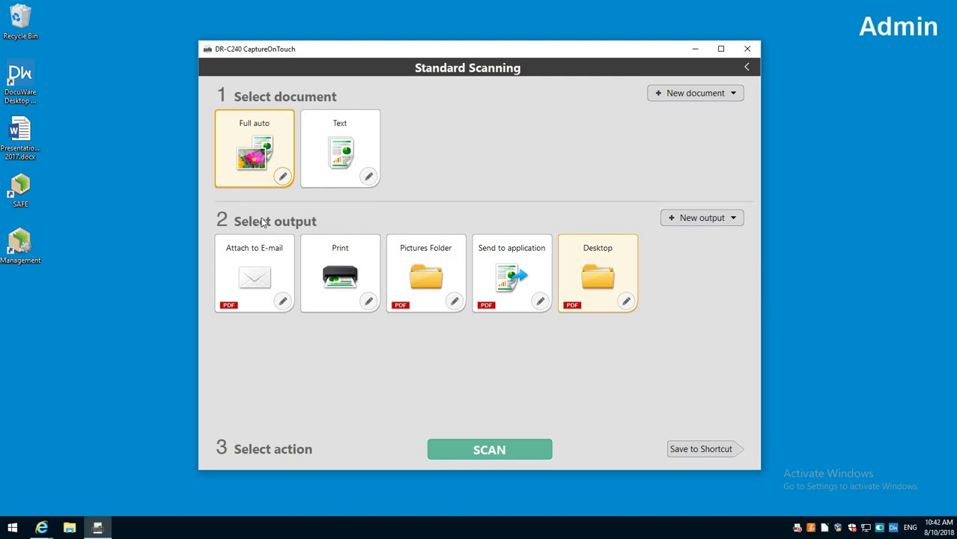
# Open the Full auto profile's scan settings and keep the colour mode as Black and White
pyautogui.click(284, 176)
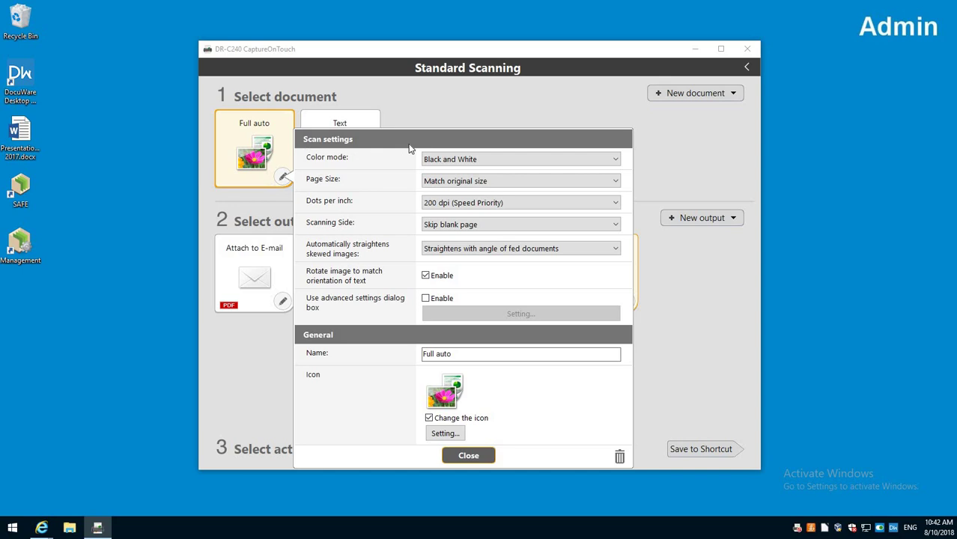
pyautogui.click(458, 160)
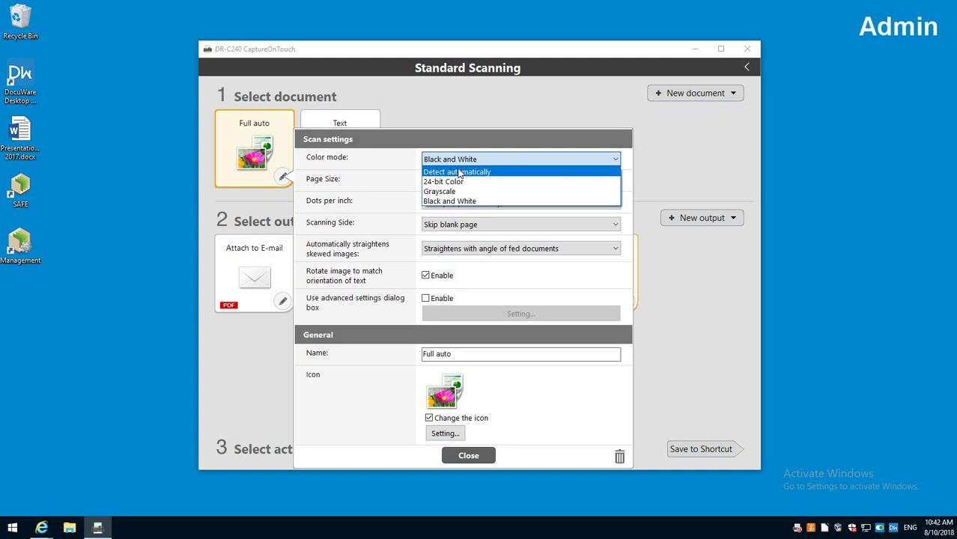
pyautogui.click(449, 201)
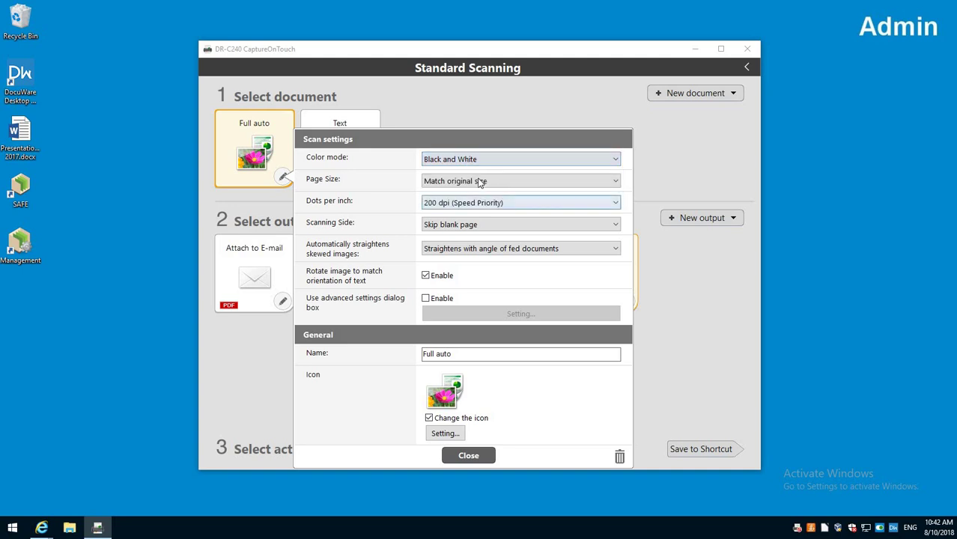
pyautogui.click(442, 184)
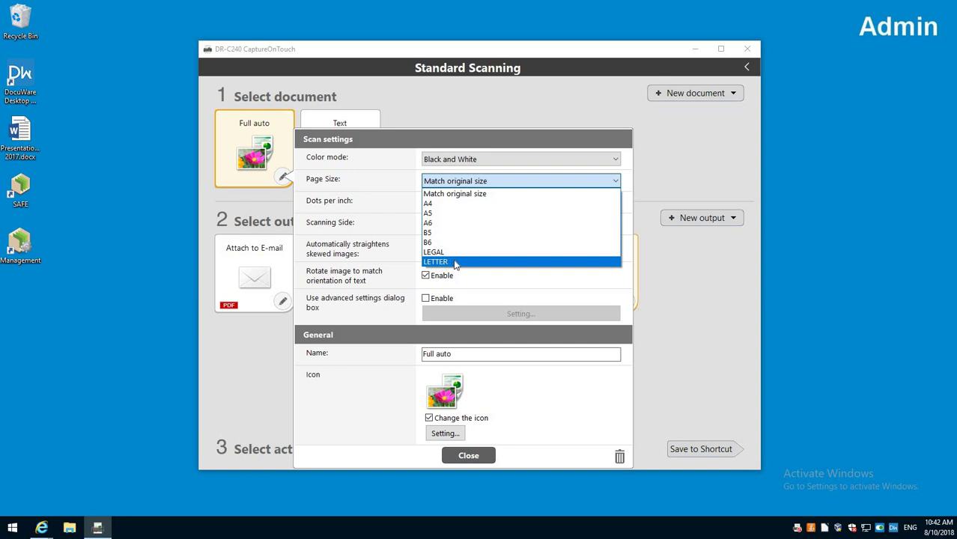
pyautogui.click(467, 194)
pyautogui.click(500, 205)
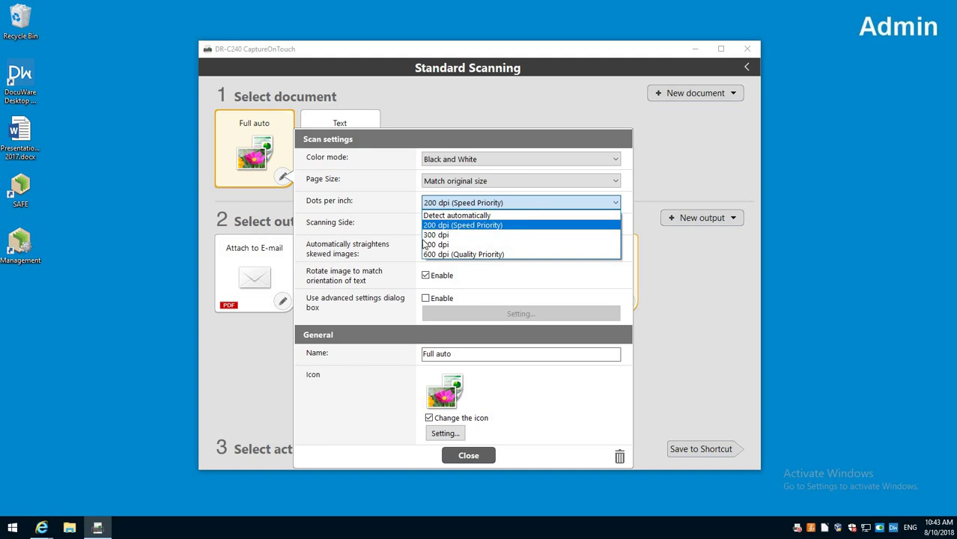
pyautogui.click(447, 227)
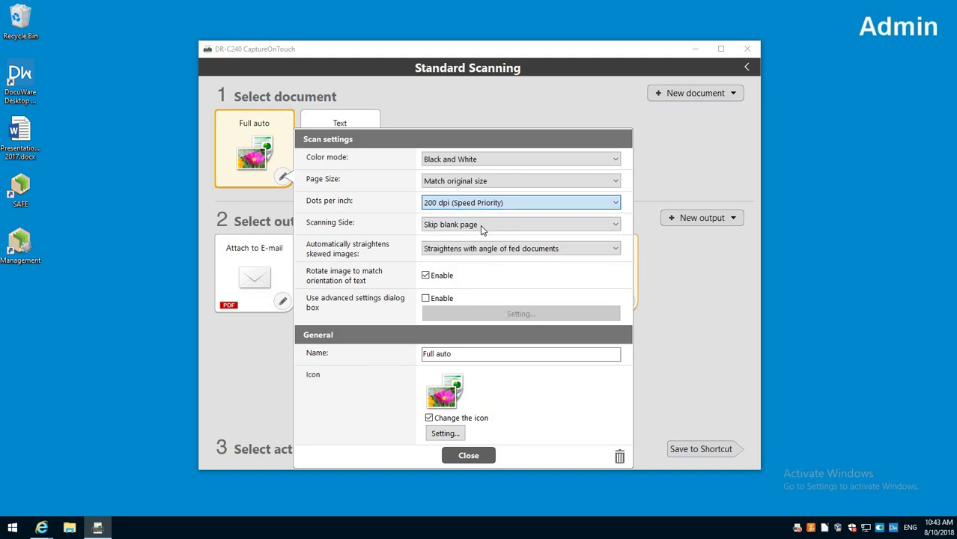
pyautogui.click(476, 228)
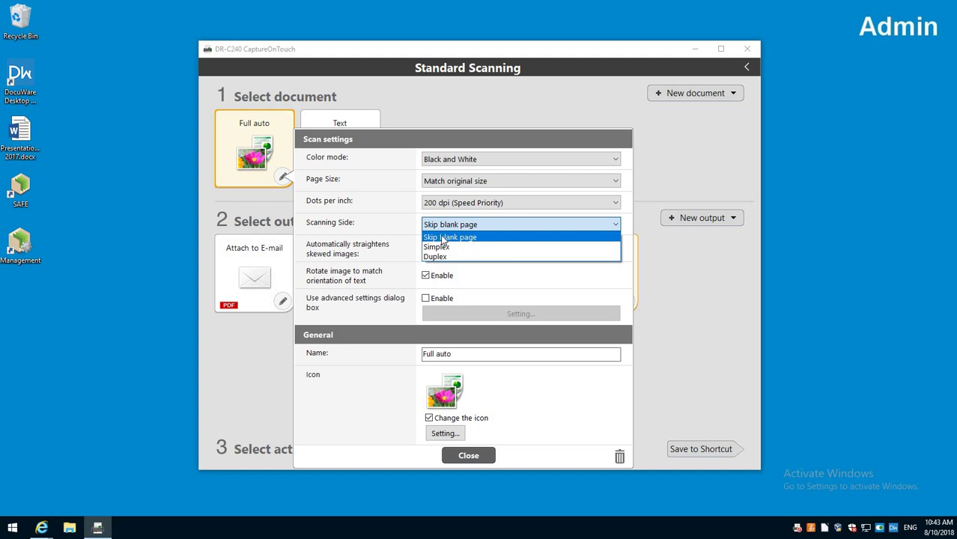
pyautogui.click(443, 238)
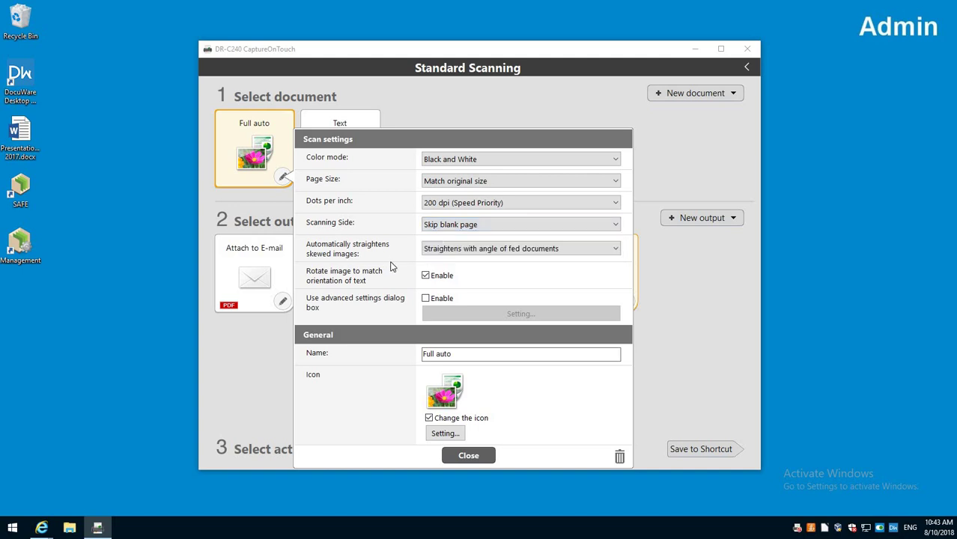
pyautogui.click(443, 249)
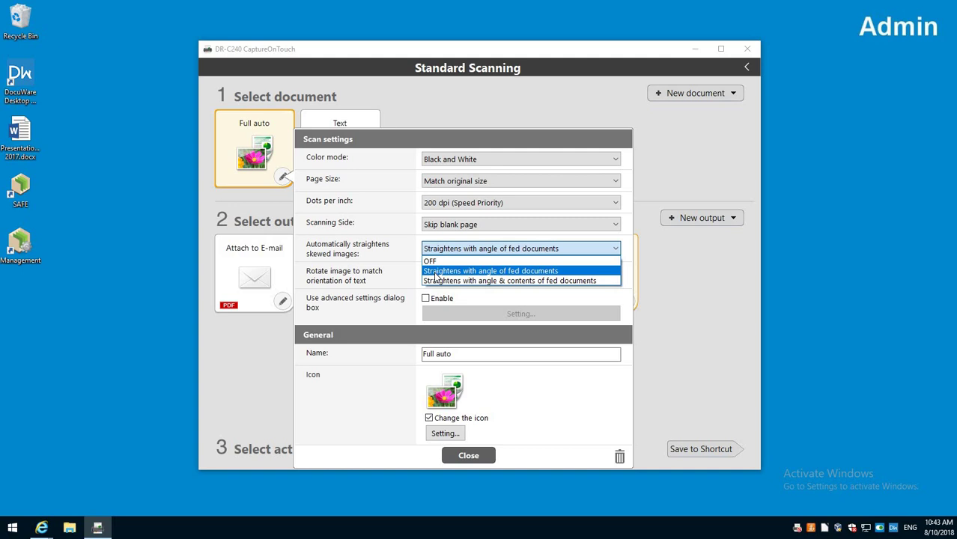
pyautogui.click(436, 273)
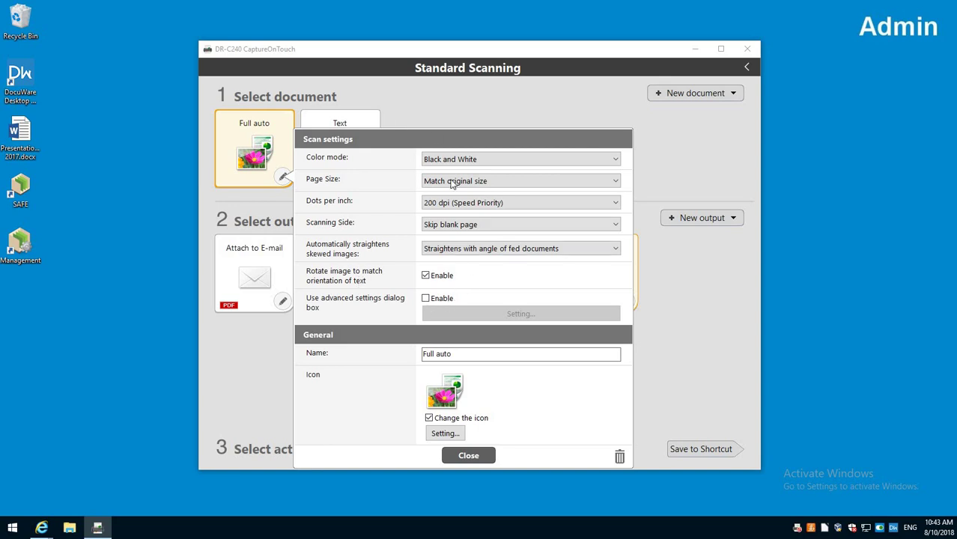
# Rename the Full auto profile to 'B&W Auto' and return it to the default document icon
pyautogui.click(426, 298)
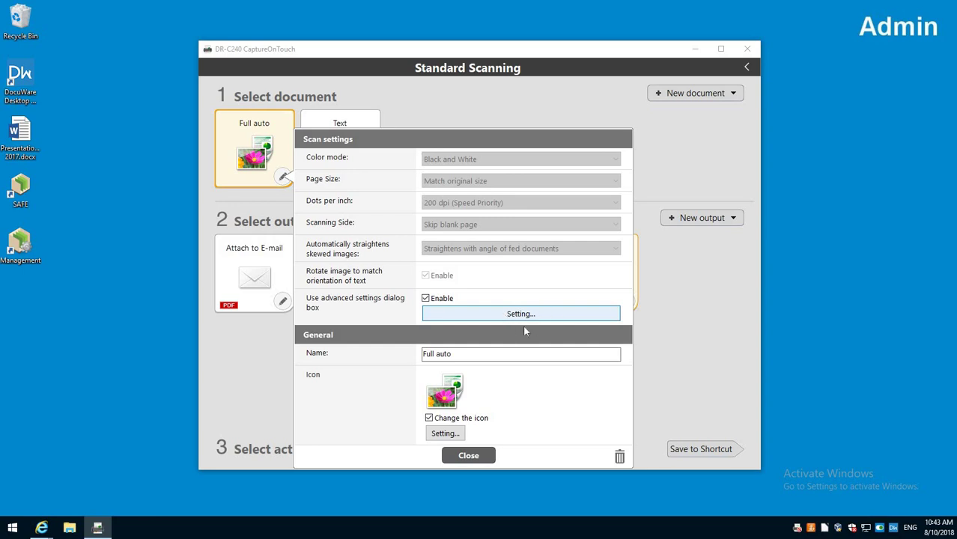
pyautogui.click(426, 299)
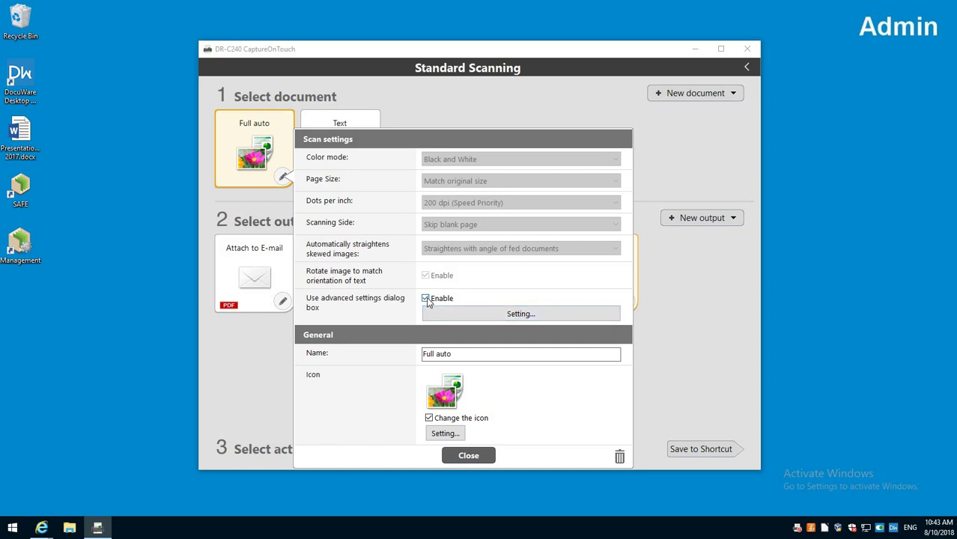
pyautogui.moveTo(462, 350); pyautogui.dragTo(390, 359)
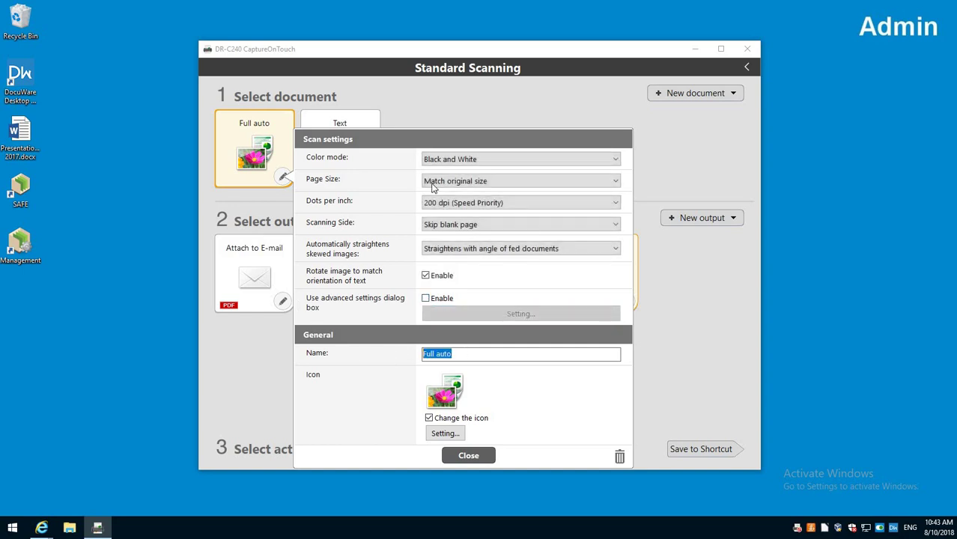
pyautogui.write('B&W Auto')
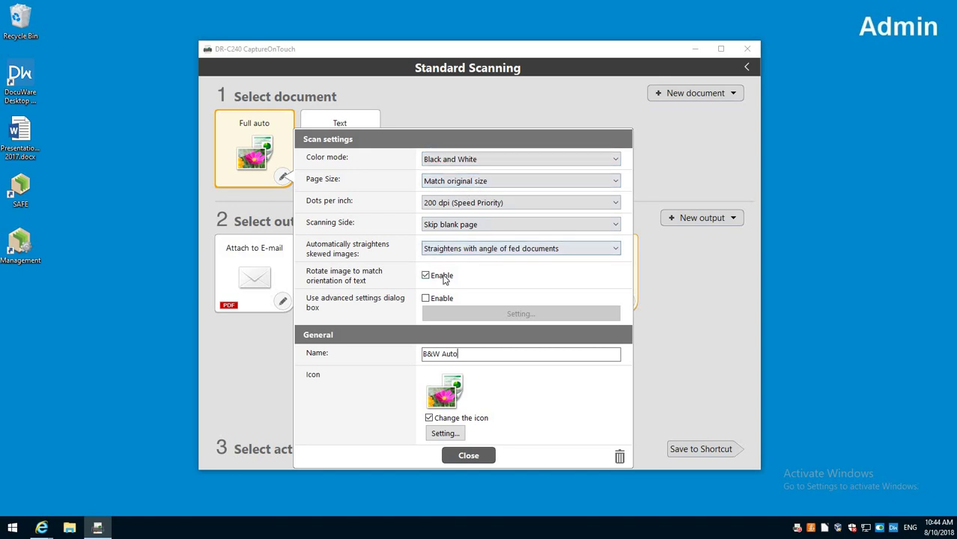
pyautogui.click(430, 418)
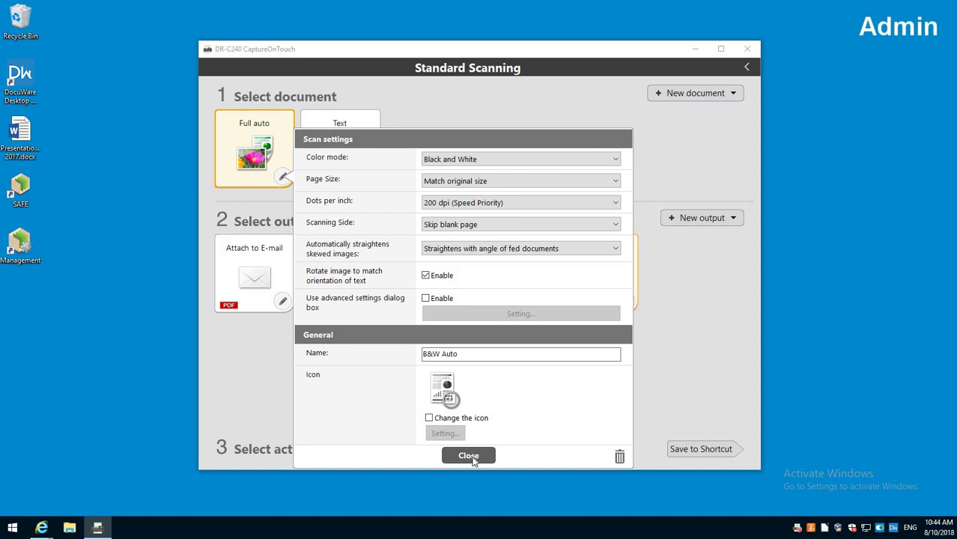
# Save the B&W Auto settings and delete the Text profile
pyautogui.click(469, 456)
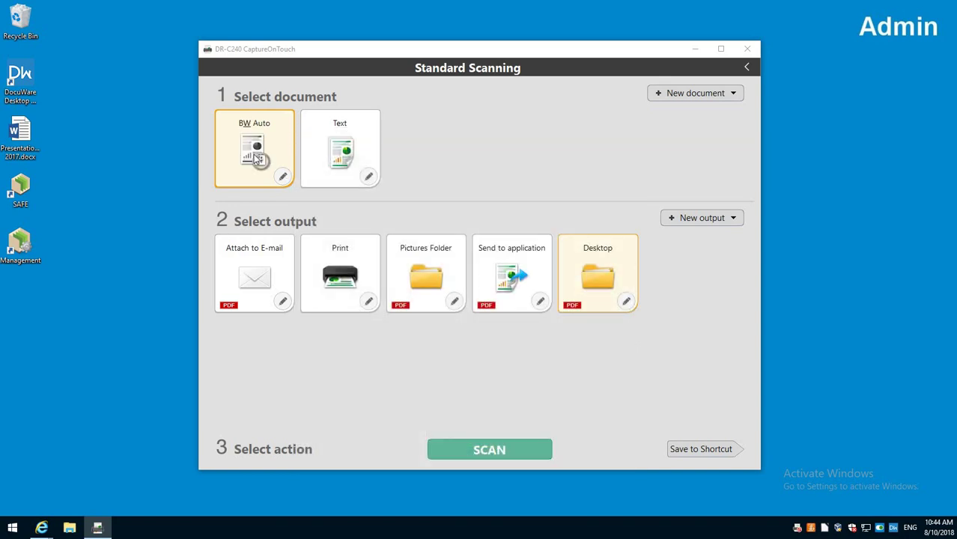
pyautogui.rightClick(324, 144)
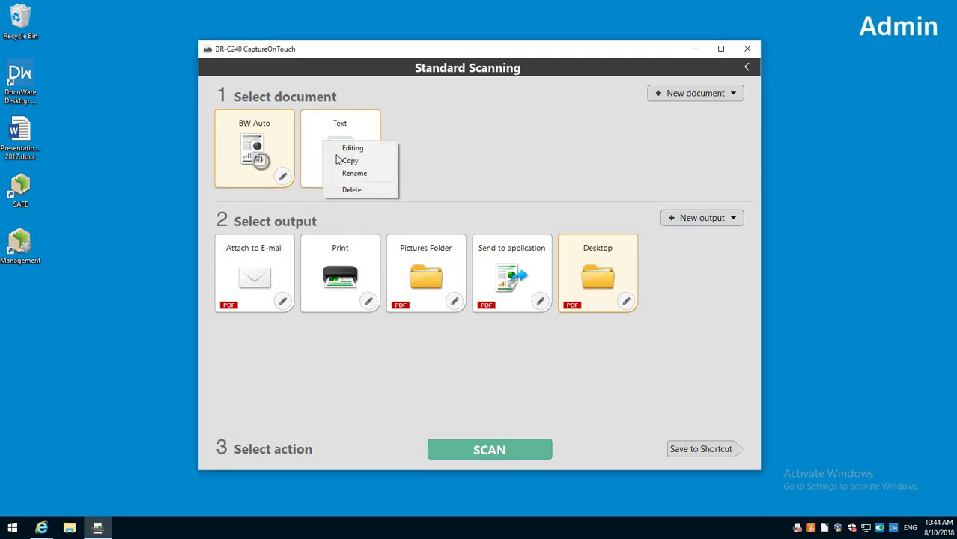
pyautogui.click(362, 190)
pyautogui.click(453, 286)
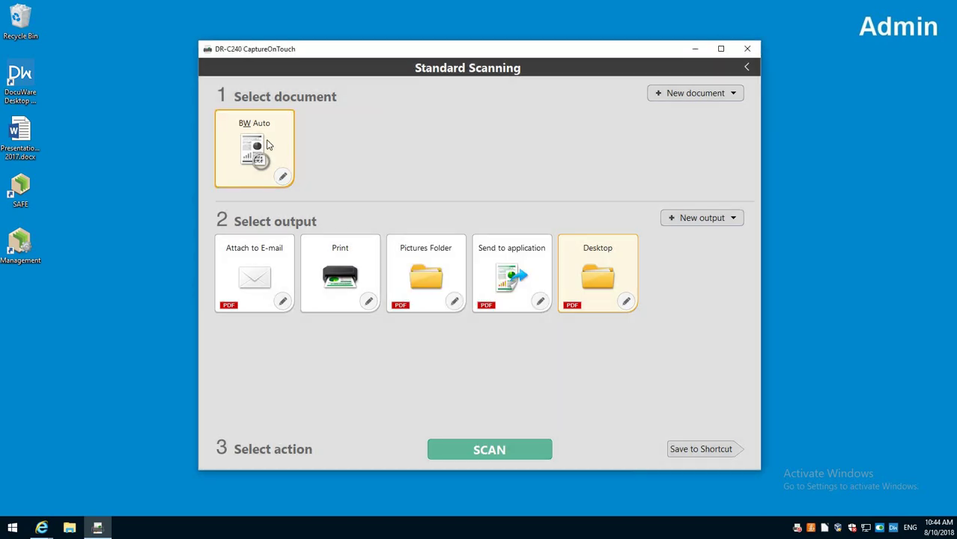
# Duplicate BW Auto and make the copy a Grayscale profile named 'Gray Auto'
pyautogui.rightClick(267, 142)
pyautogui.click(308, 162)
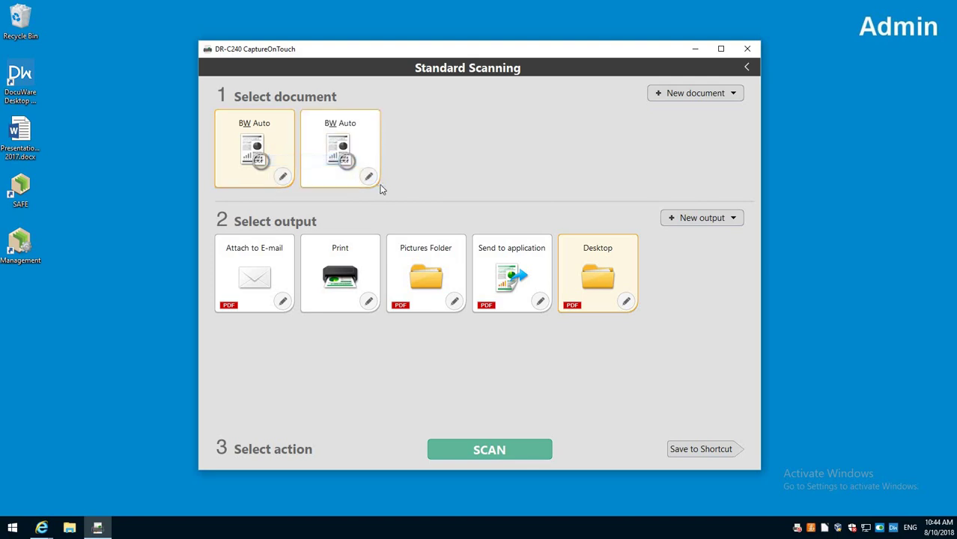
pyautogui.click(368, 177)
pyautogui.click(541, 159)
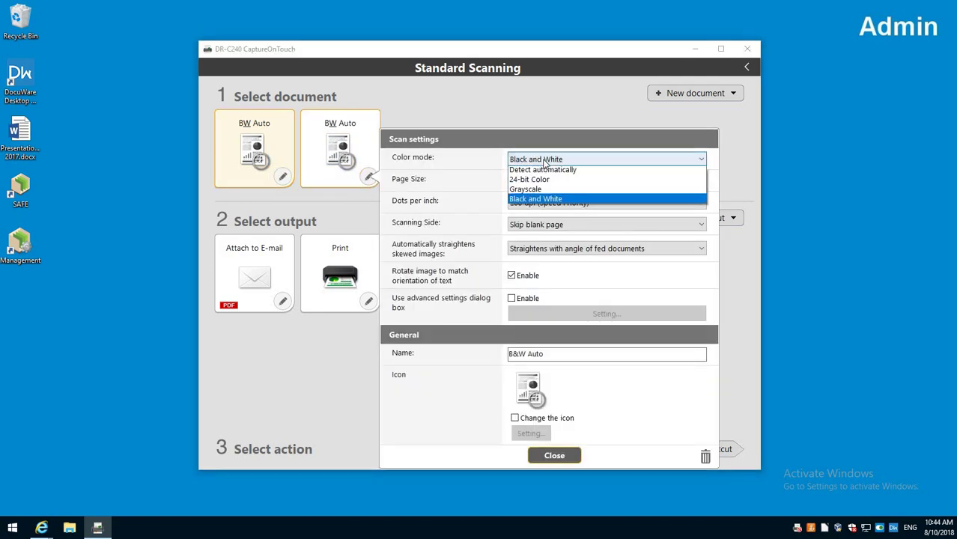
pyautogui.click(539, 191)
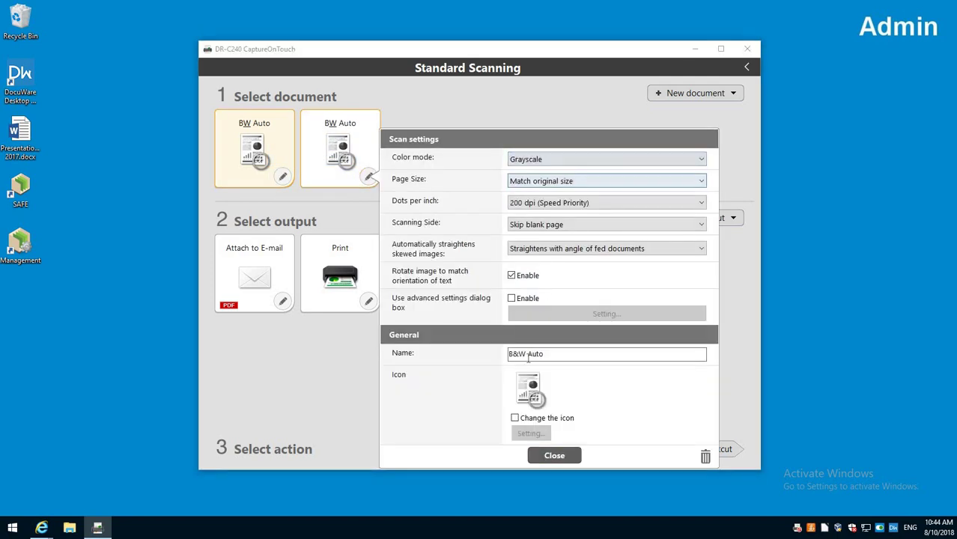
pyautogui.doubleClick(524, 355)
pyautogui.write('Gray')
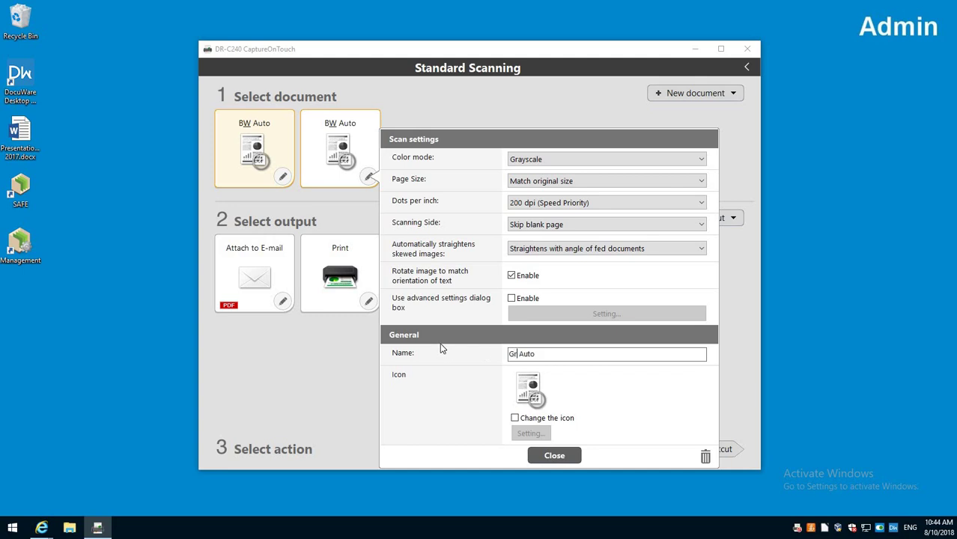
pyautogui.click(555, 455)
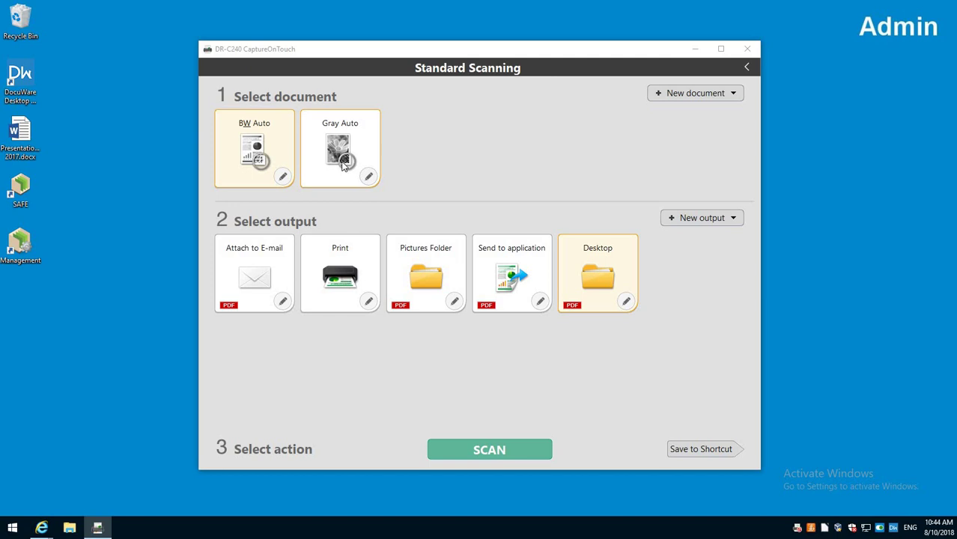
# Duplicate Gray Auto, rename the copy 'Color Auto' and set its colour mode to Detect automatically
pyautogui.rightClick(364, 143)
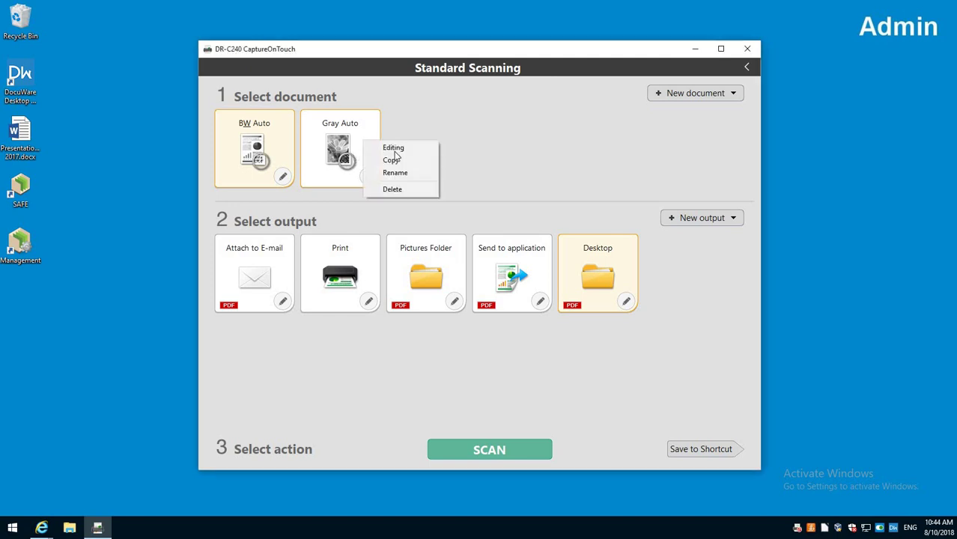
pyautogui.click(404, 163)
pyautogui.click(454, 176)
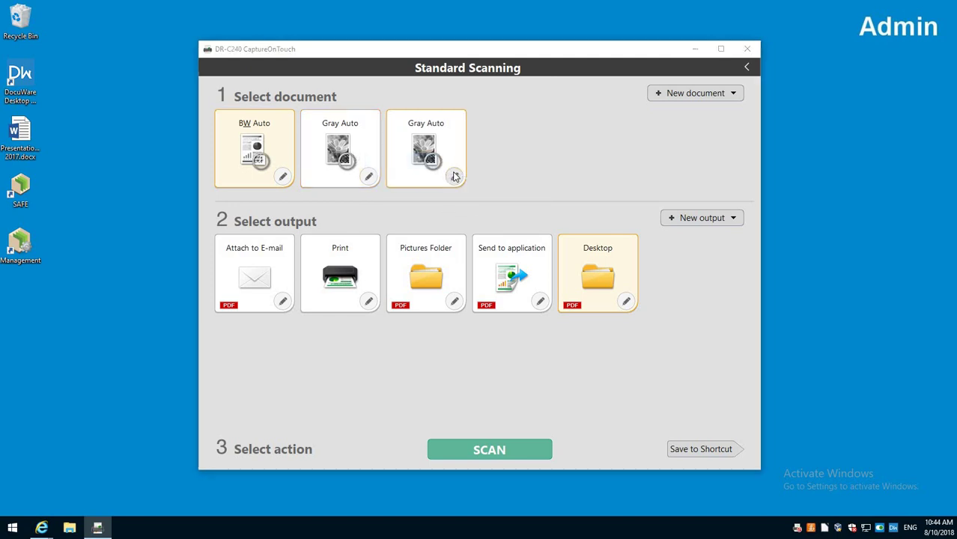
pyautogui.doubleClick(603, 354)
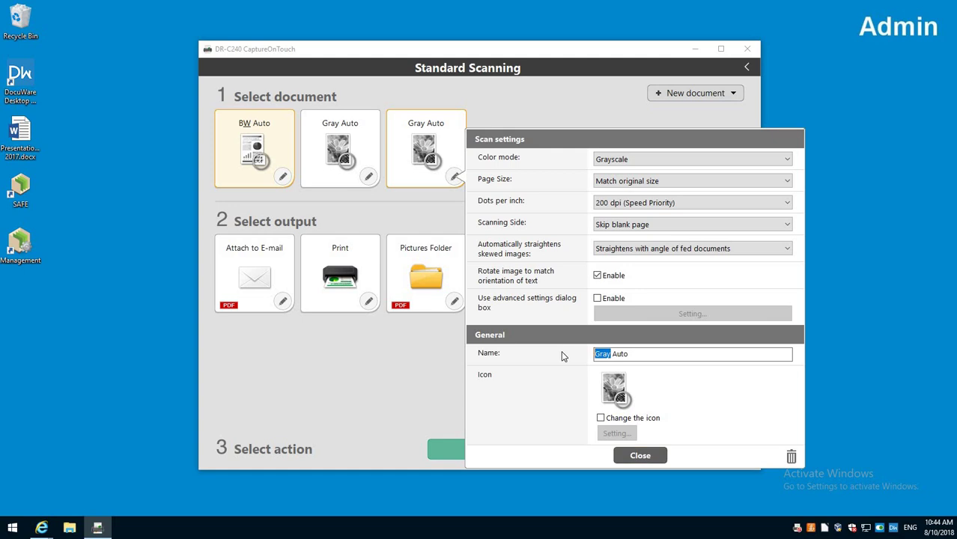
pyautogui.write('Color')
pyautogui.click(628, 162)
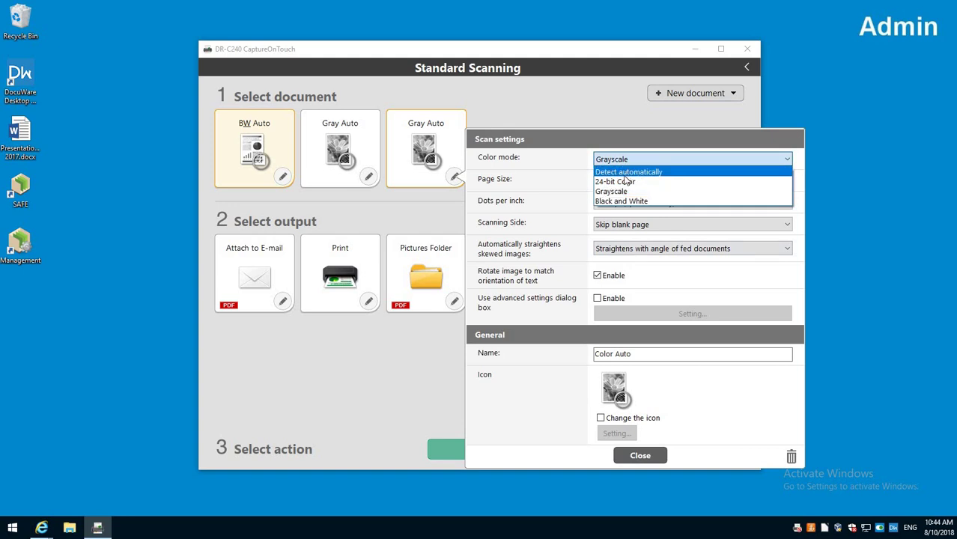
pyautogui.click(617, 175)
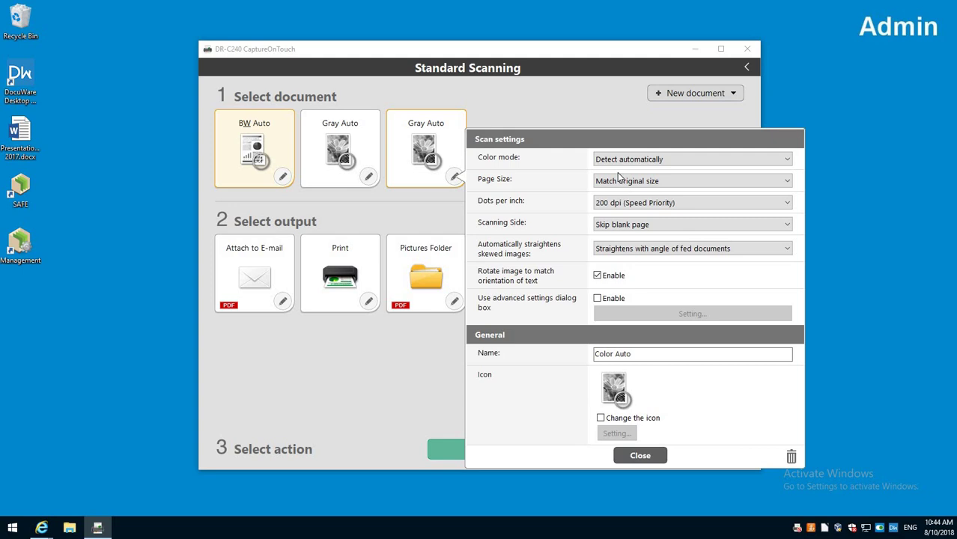
pyautogui.click(639, 459)
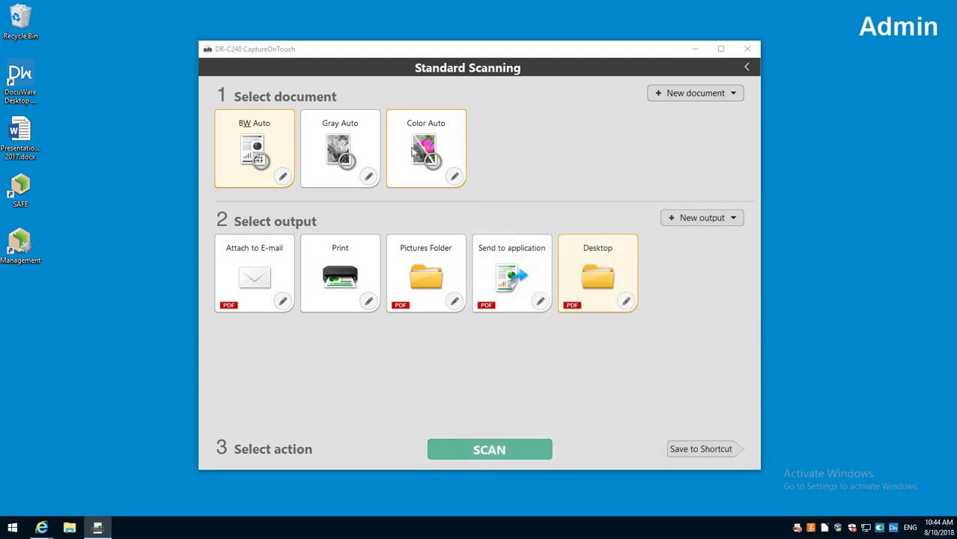